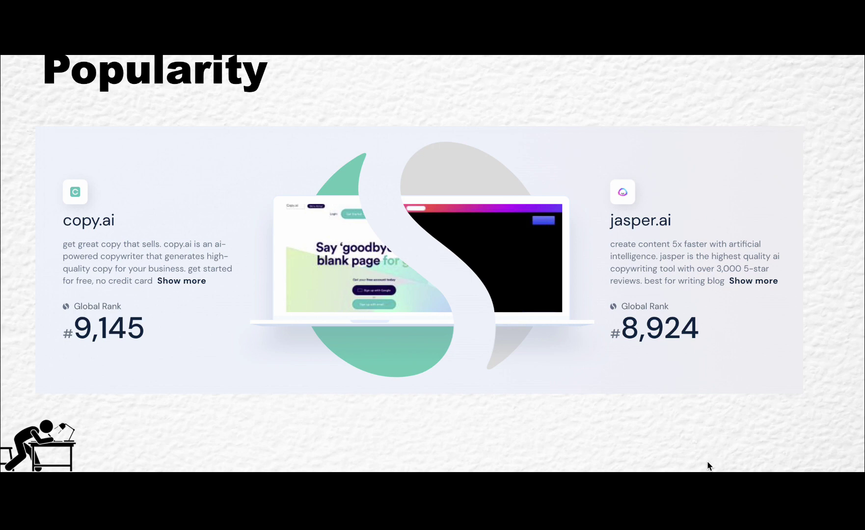
# Advance from the Popularity slide to the Traffic slide with its engagement table and bar chart
pyautogui.press('Right')
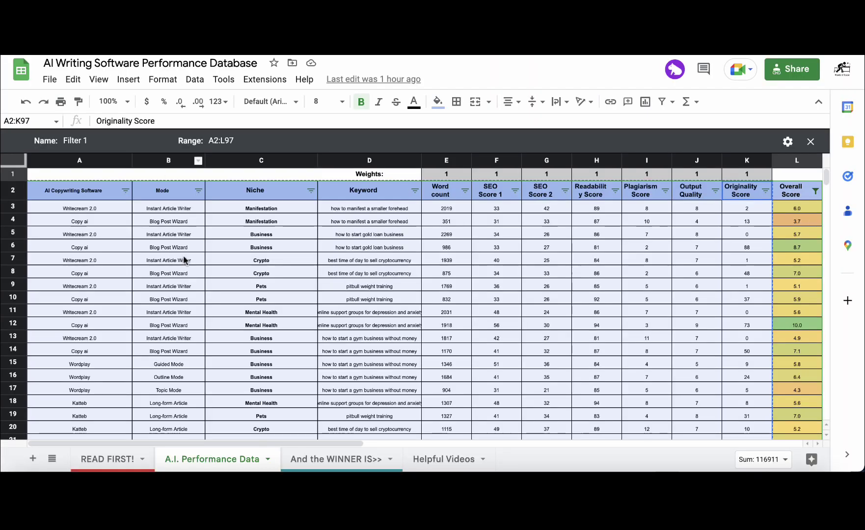
pyautogui.click(208, 286)
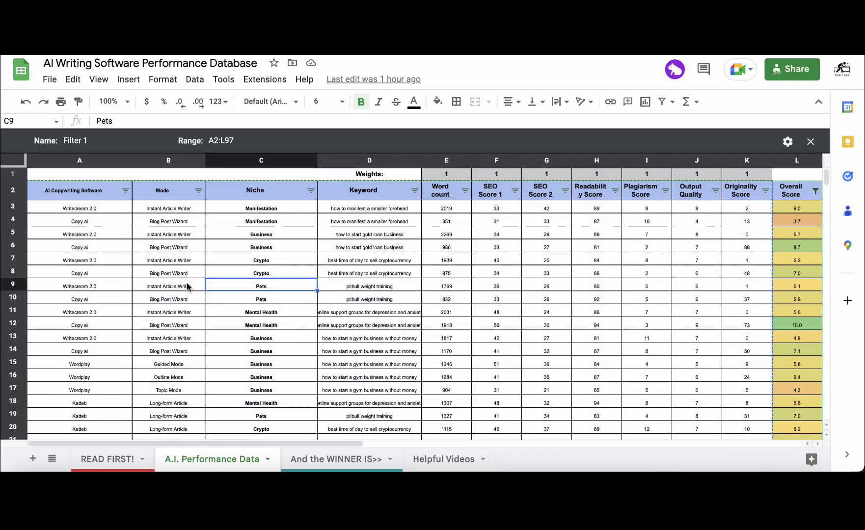
pyautogui.click(101, 221)
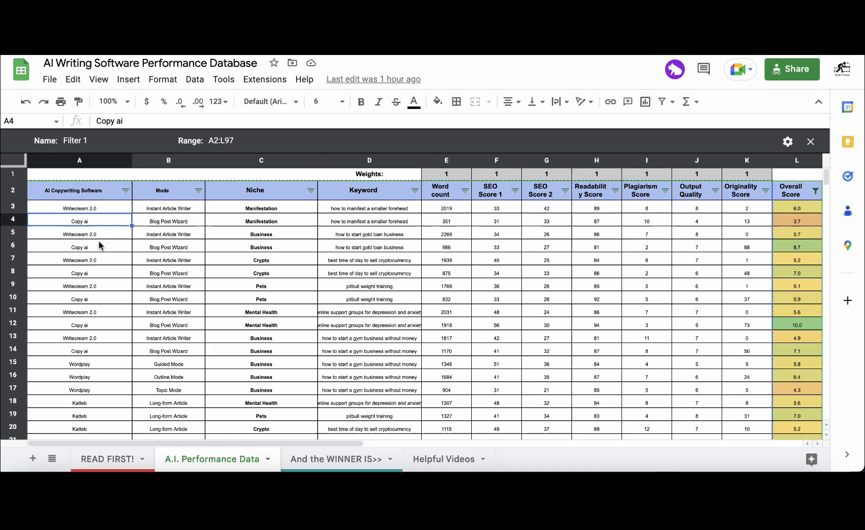
pyautogui.click(99, 247)
pyautogui.click(97, 272)
pyautogui.click(96, 288)
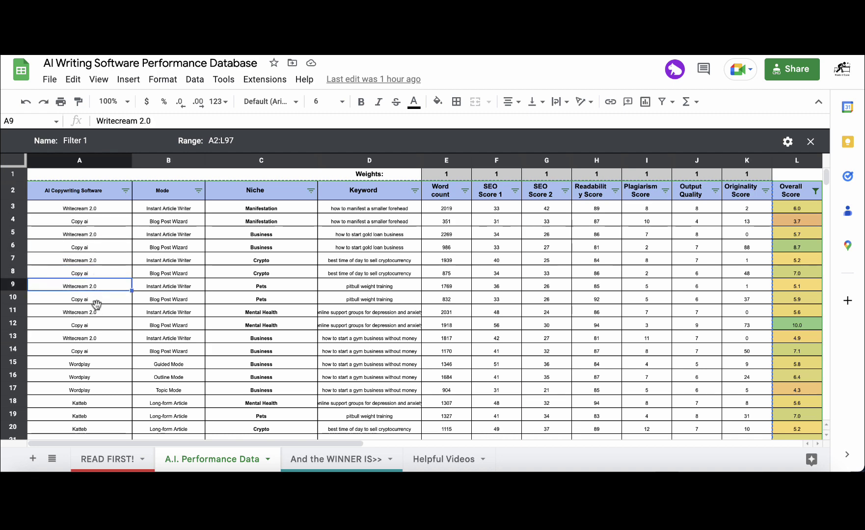
pyautogui.click(96, 310)
pyautogui.hscroll(5, 304, 298)
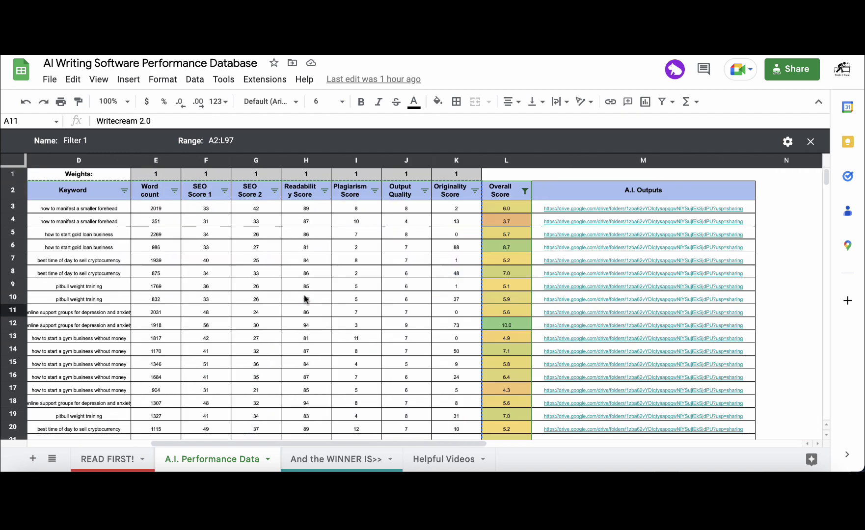
pyautogui.hscroll(-5, 304, 298)
pyautogui.hscroll(3, 304, 299)
pyautogui.hscroll(-3, 304, 298)
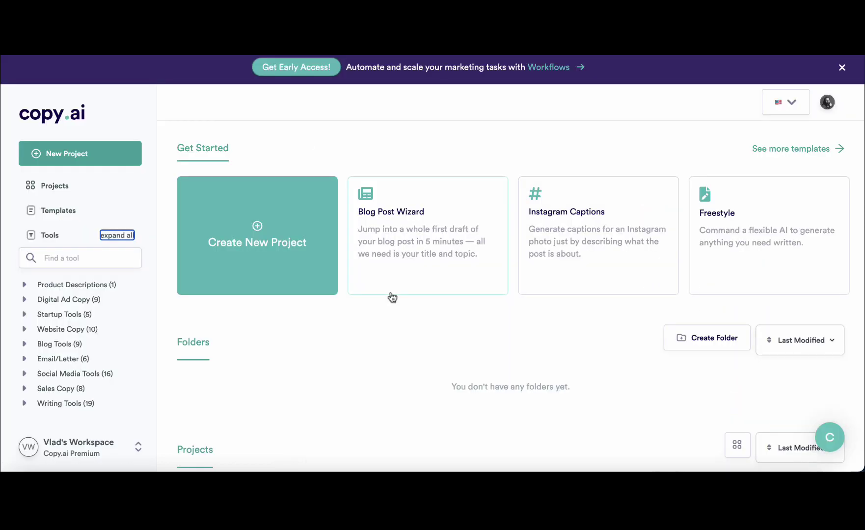
# In the Blog Post Wizard, enter 'How to manifest a car' as both title and keywords
pyautogui.click(437, 259)
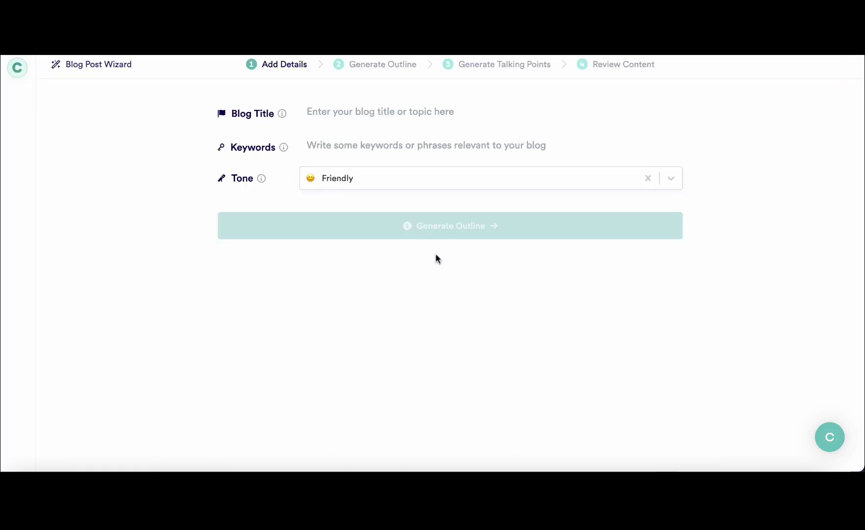
pyautogui.click(334, 112)
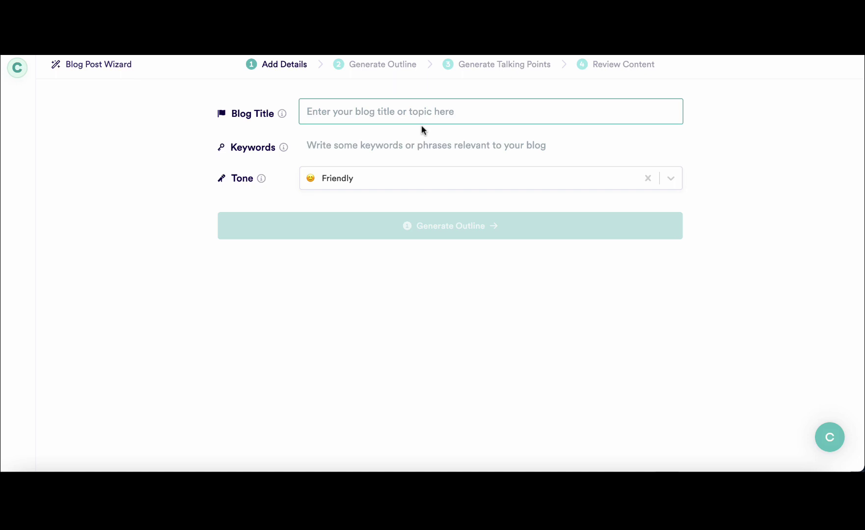
pyautogui.write('How to man')
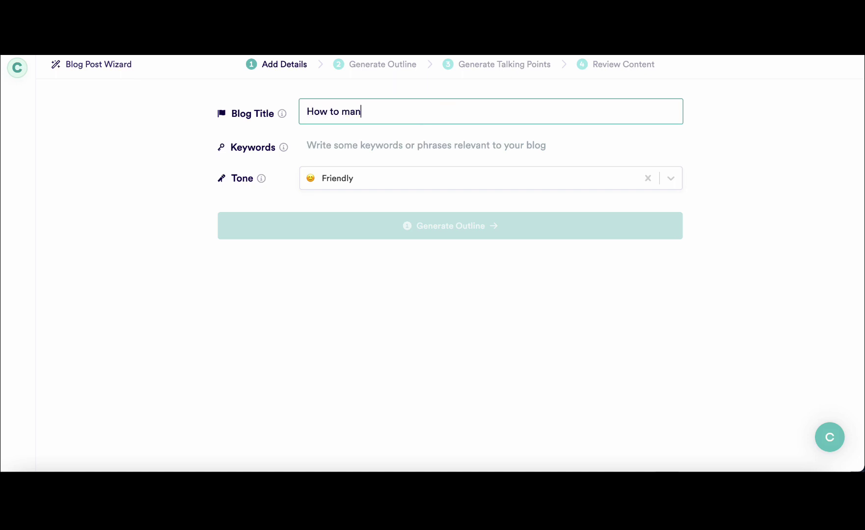
pyautogui.write('ifest a ca')
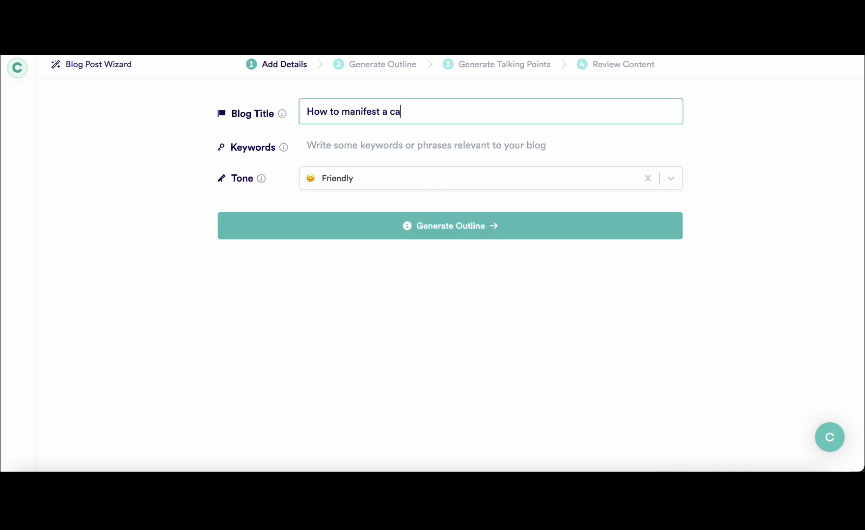
pyautogui.write('r')
pyautogui.moveTo(438, 116); pyautogui.dragTo(299, 108)
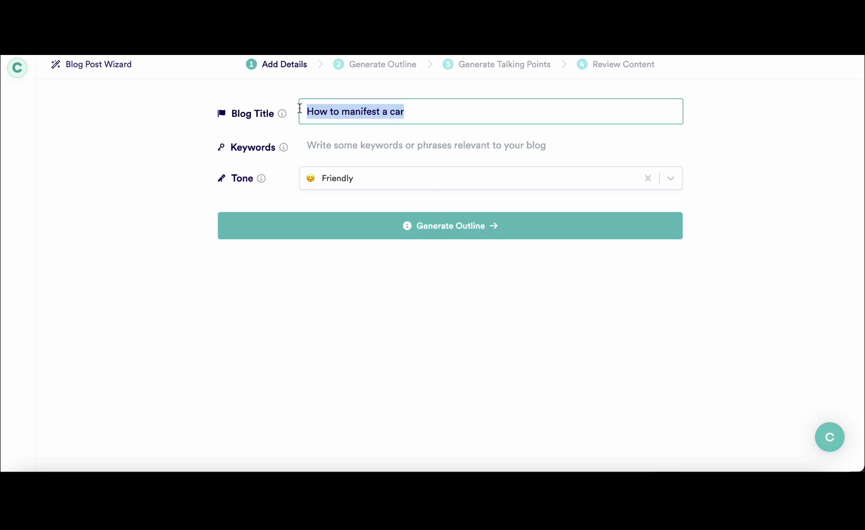
pyautogui.hotkey('ctrl', 'c')
pyautogui.click(325, 146)
pyautogui.hotkey('ctrl', 'v')
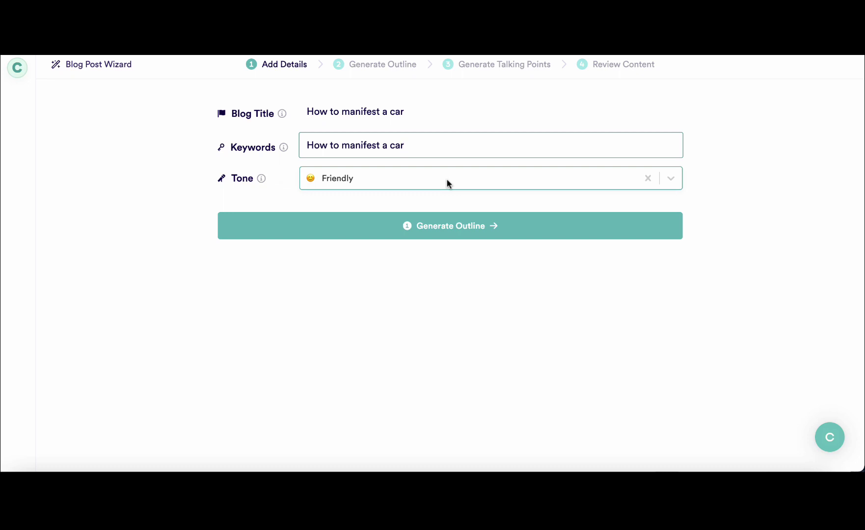
# Choose the Professional tone and generate the blog outline
pyautogui.click(465, 179)
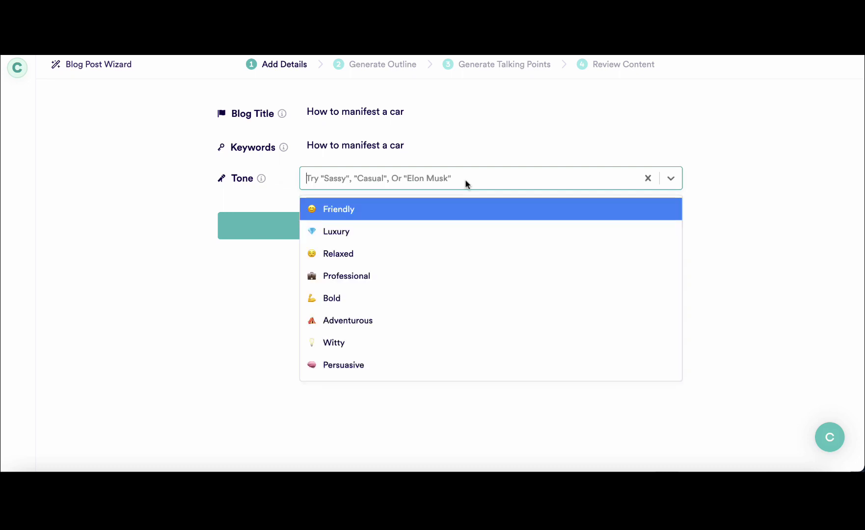
pyautogui.click(434, 276)
pyautogui.click(412, 226)
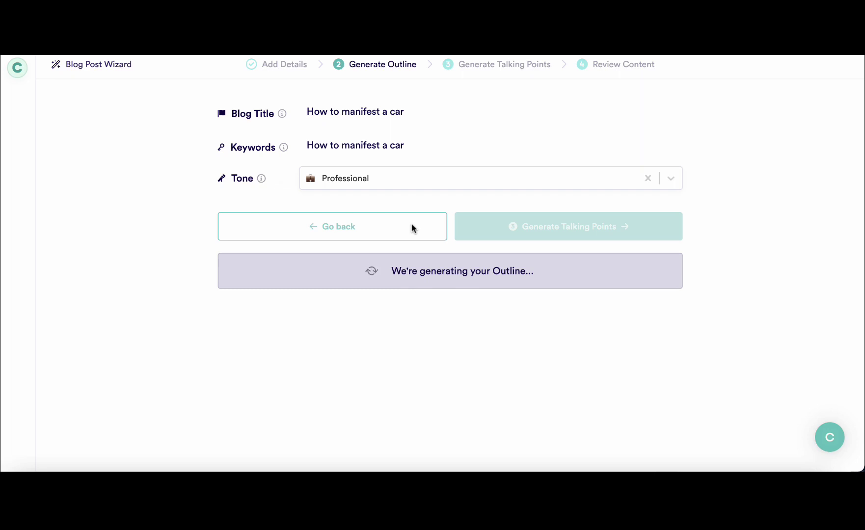
# Look over the ten-section outline, then generate talking points for every section
pyautogui.scroll(-3, 456, 294)
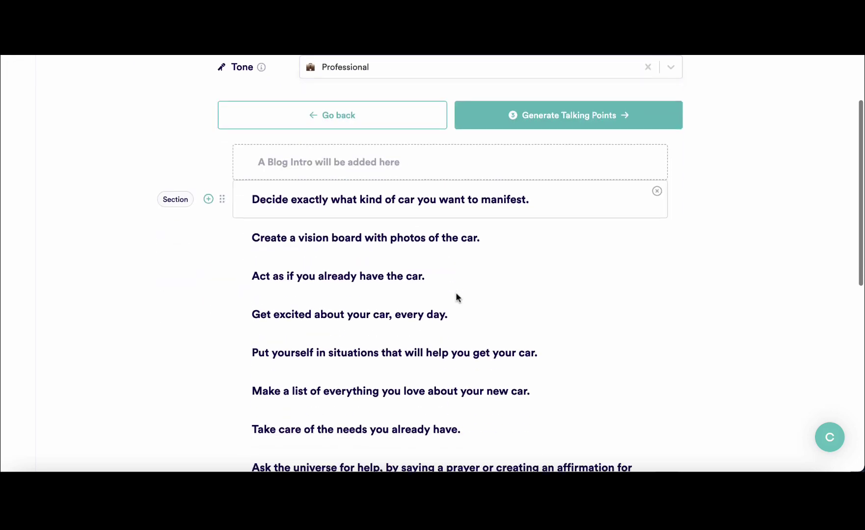
pyautogui.scroll(-9, 464, 331)
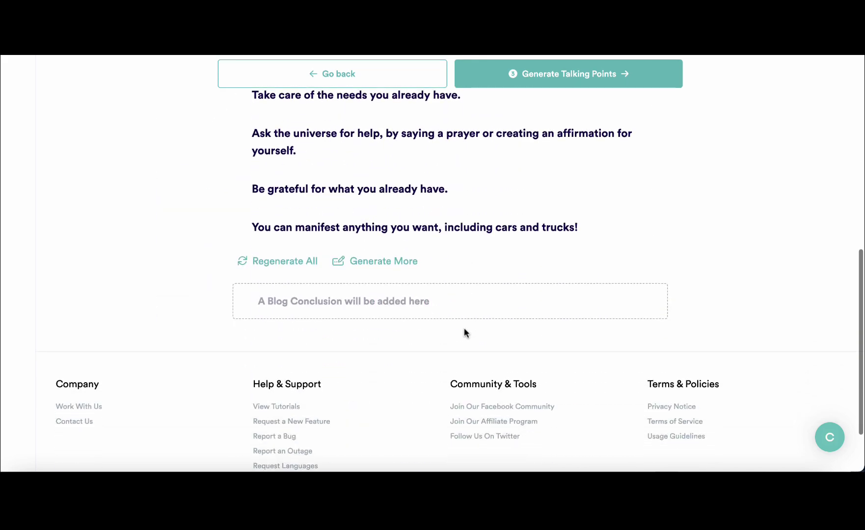
pyautogui.scroll(2, 466, 343)
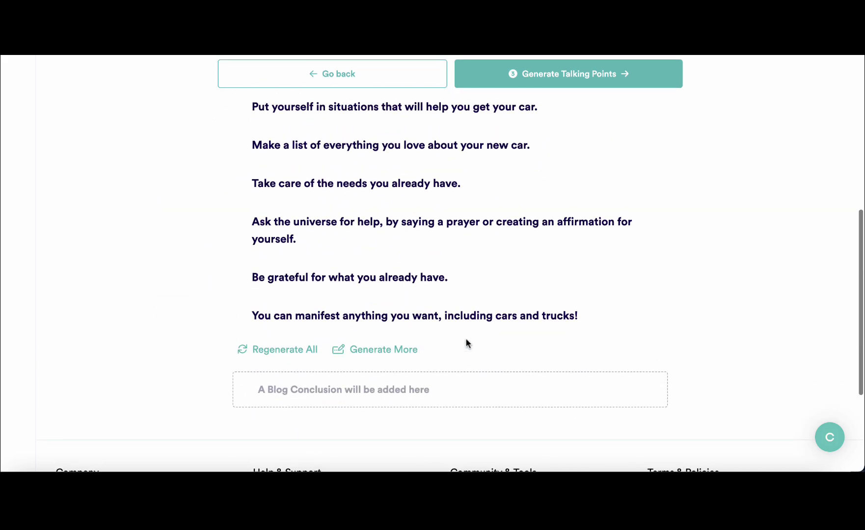
pyautogui.scroll(7, 465, 339)
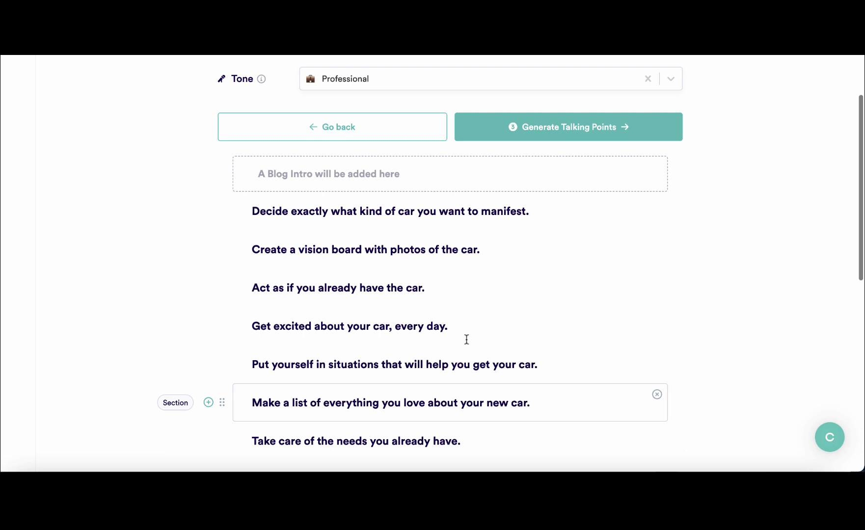
pyautogui.scroll(1, 467, 339)
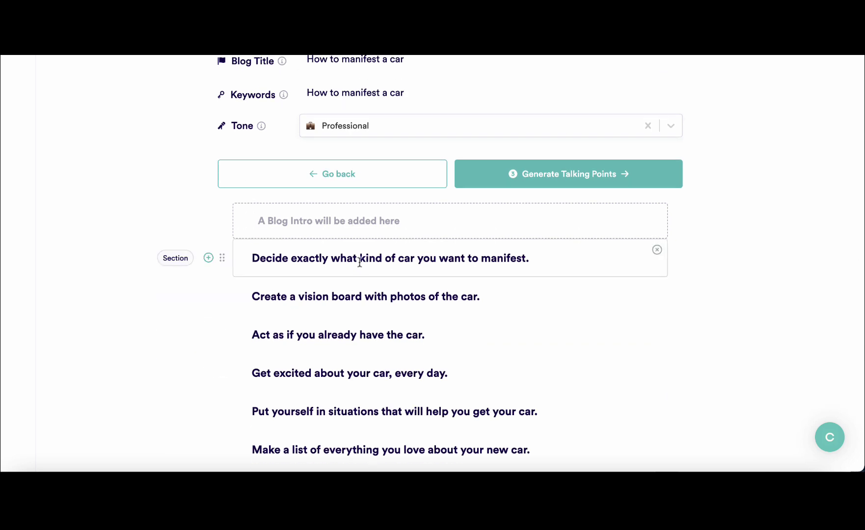
pyautogui.scroll(-4, 360, 262)
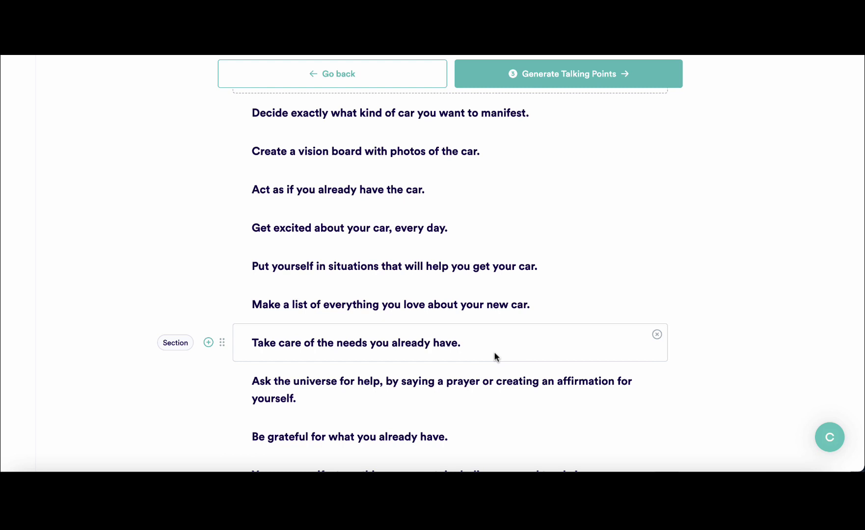
pyautogui.scroll(4, 494, 351)
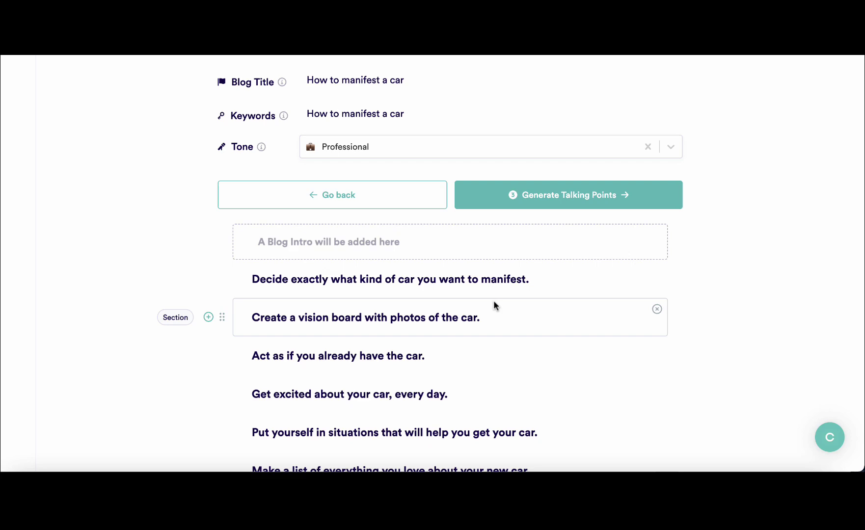
pyautogui.scroll(-3, 495, 306)
pyautogui.scroll(1, 494, 305)
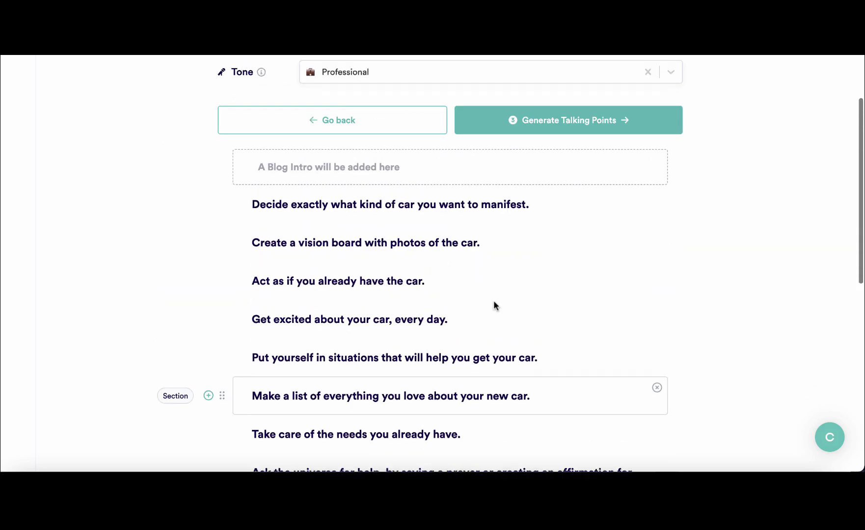
pyautogui.scroll(-7, 494, 306)
pyautogui.scroll(4, 494, 304)
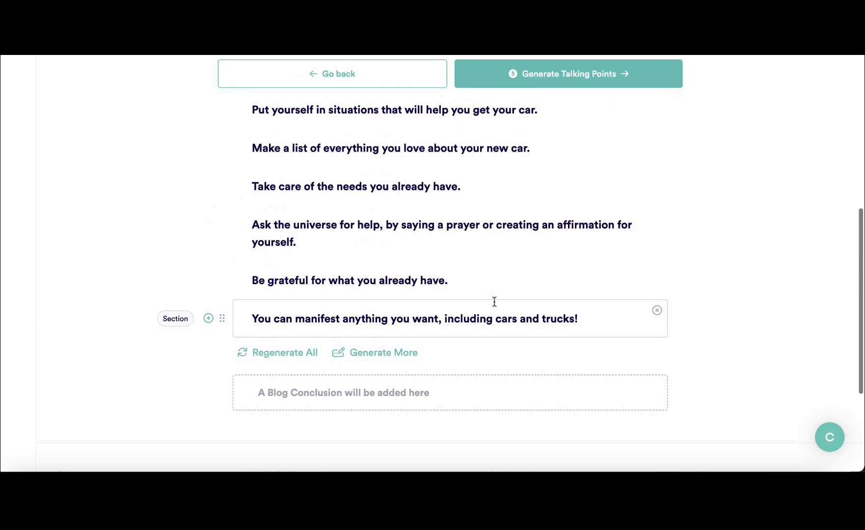
pyautogui.scroll(5, 495, 304)
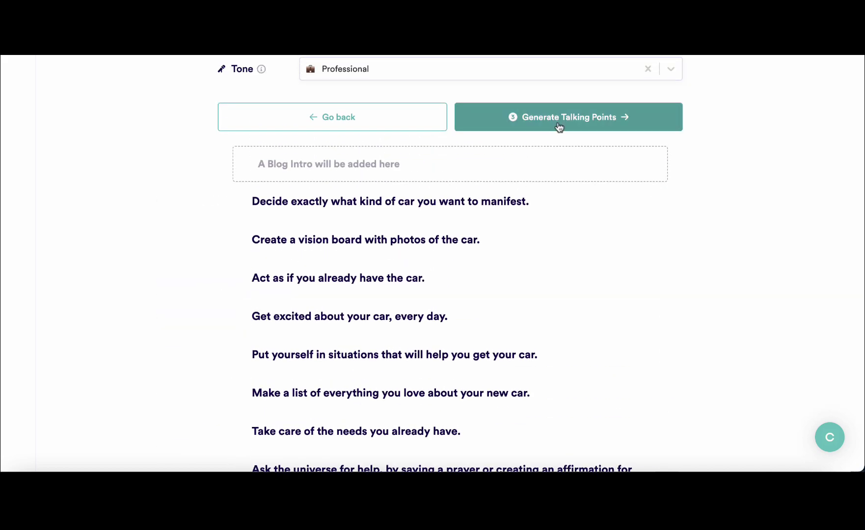
pyautogui.click(558, 123)
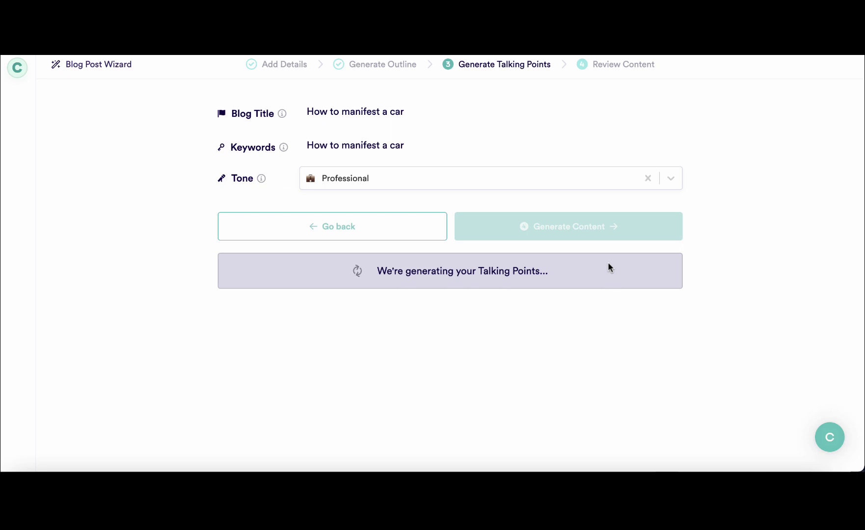
# Review the bullet talking points under each section, then generate the full 1292-word blog draft
pyautogui.scroll(-3, 608, 263)
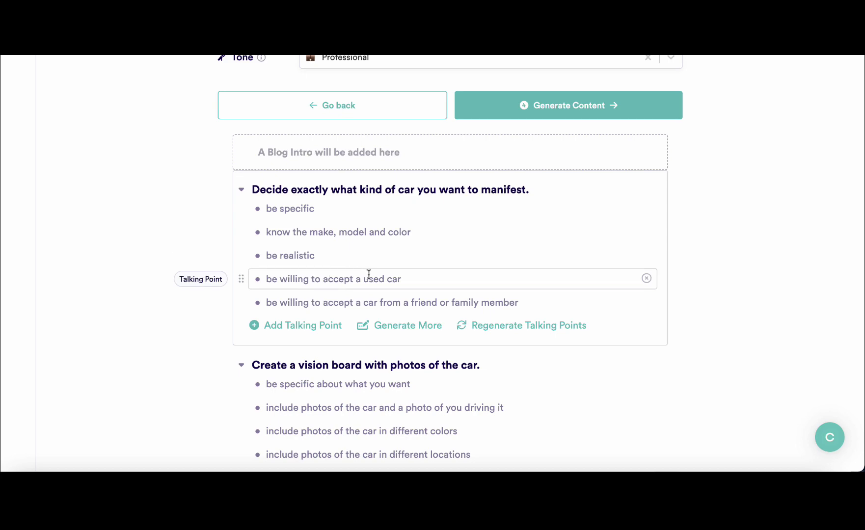
pyautogui.scroll(-3, 424, 280)
pyautogui.scroll(-4, 424, 280)
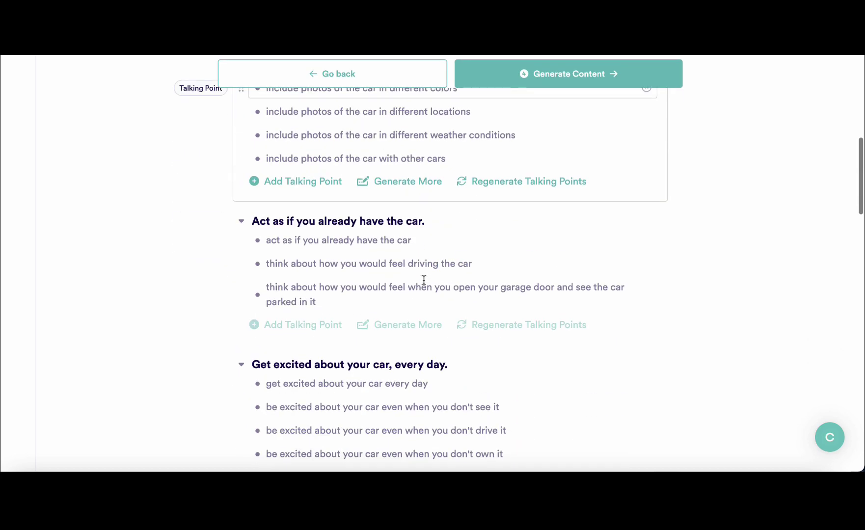
pyautogui.scroll(-5, 424, 281)
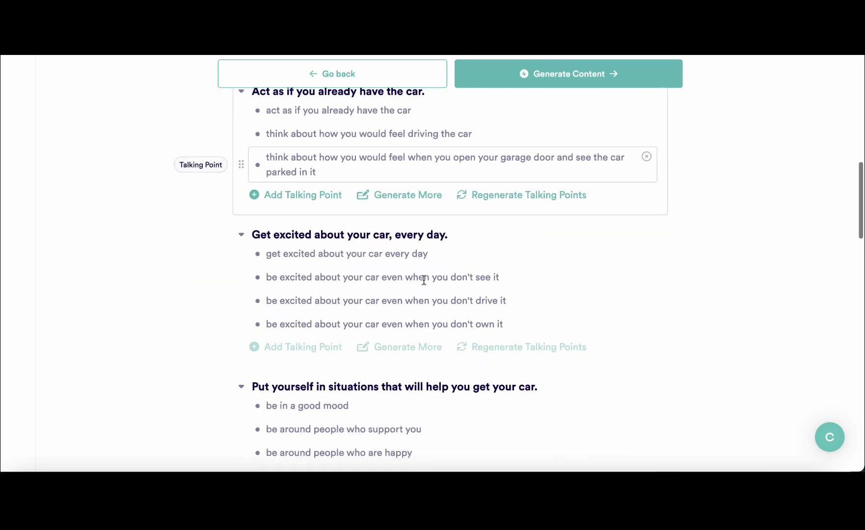
pyautogui.scroll(-6, 424, 281)
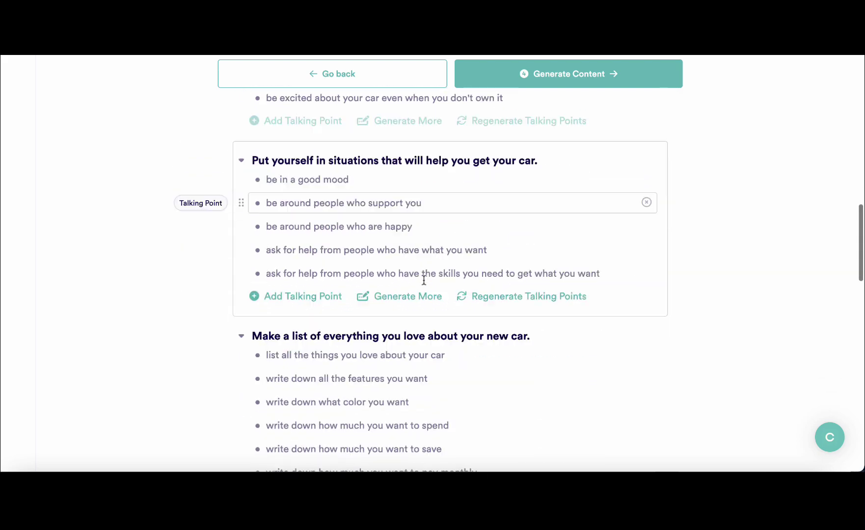
pyautogui.scroll(-3, 424, 282)
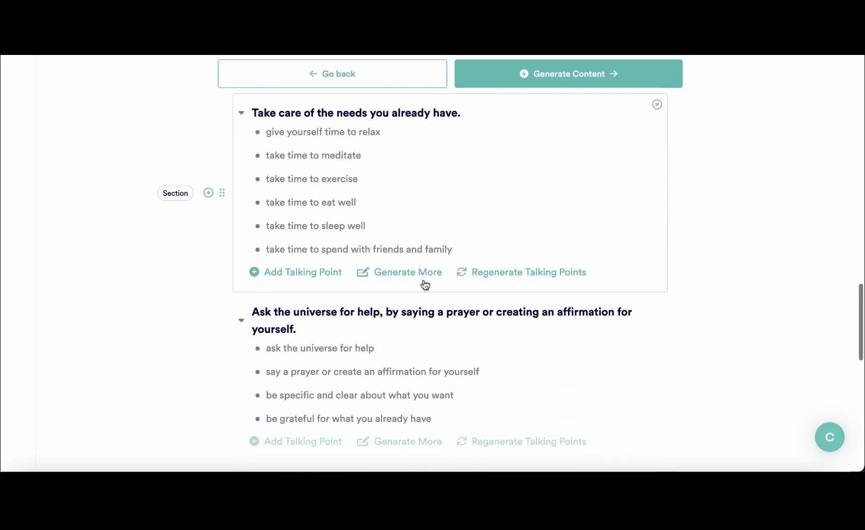
pyautogui.scroll(-3, 424, 283)
pyautogui.scroll(-3, 423, 280)
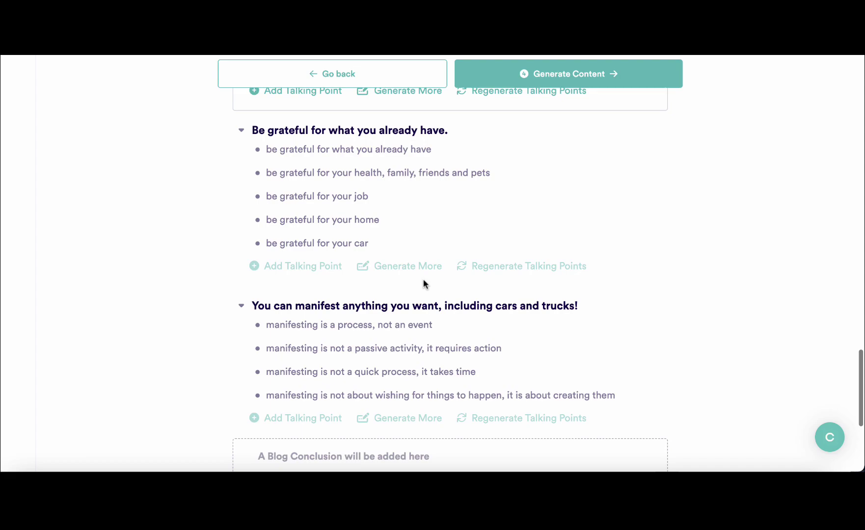
pyautogui.scroll(-3, 423, 280)
pyautogui.scroll(20, 423, 284)
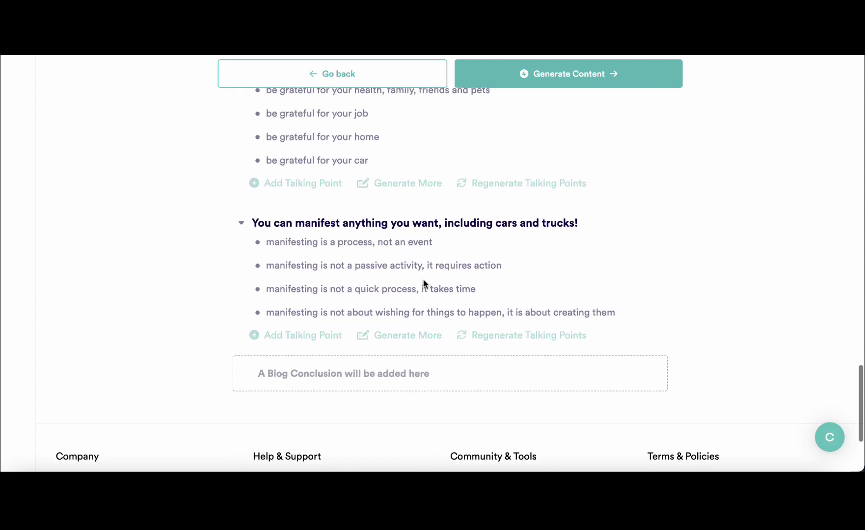
pyautogui.scroll(2, 425, 285)
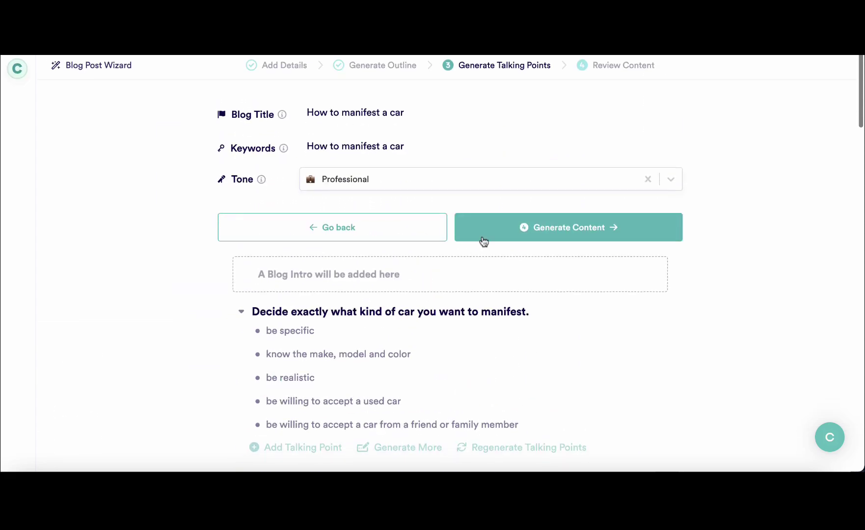
pyautogui.click(507, 227)
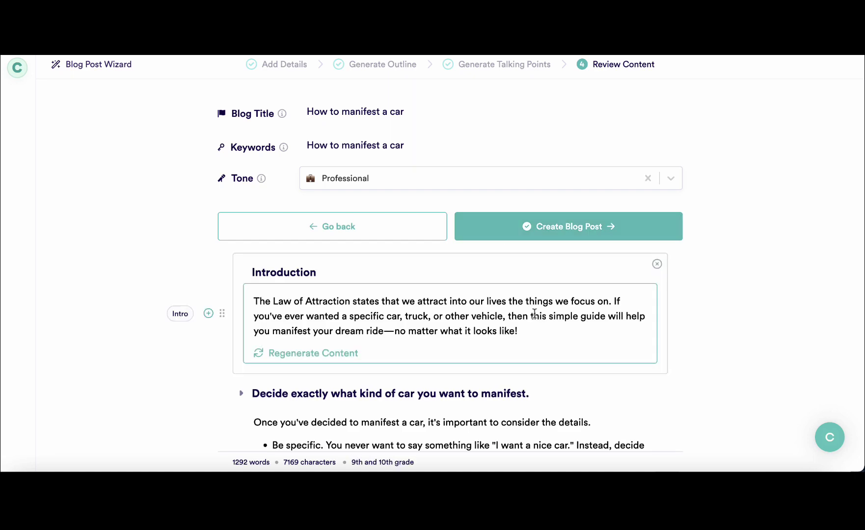
# Scroll from the Law of Attraction introduction down to the Conclusion and back up
pyautogui.scroll(-1, 379, 308)
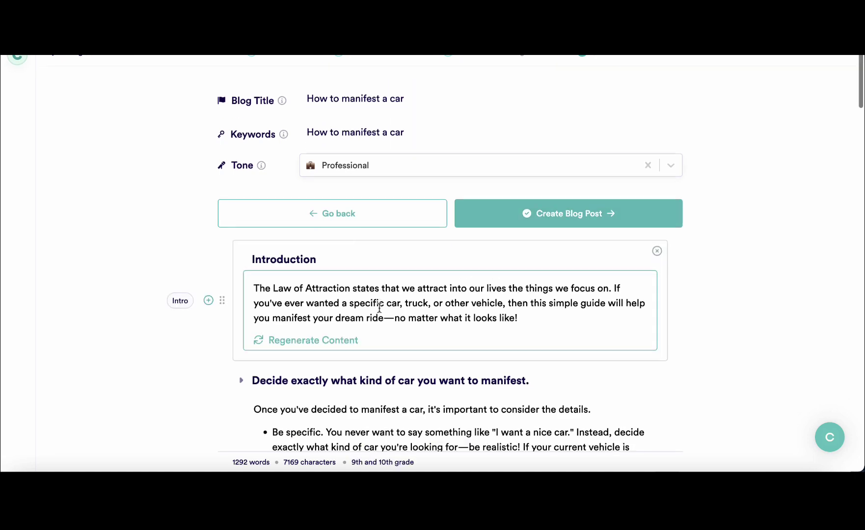
pyautogui.scroll(-15, 379, 308)
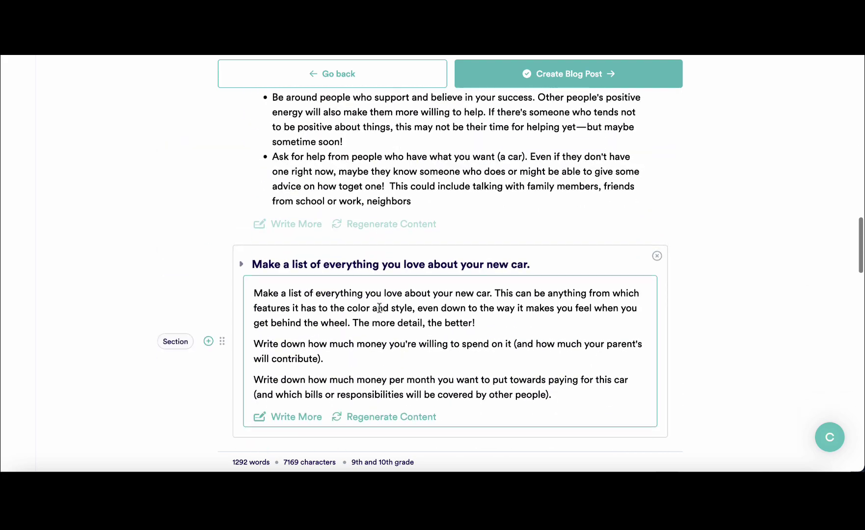
pyautogui.scroll(-15, 379, 307)
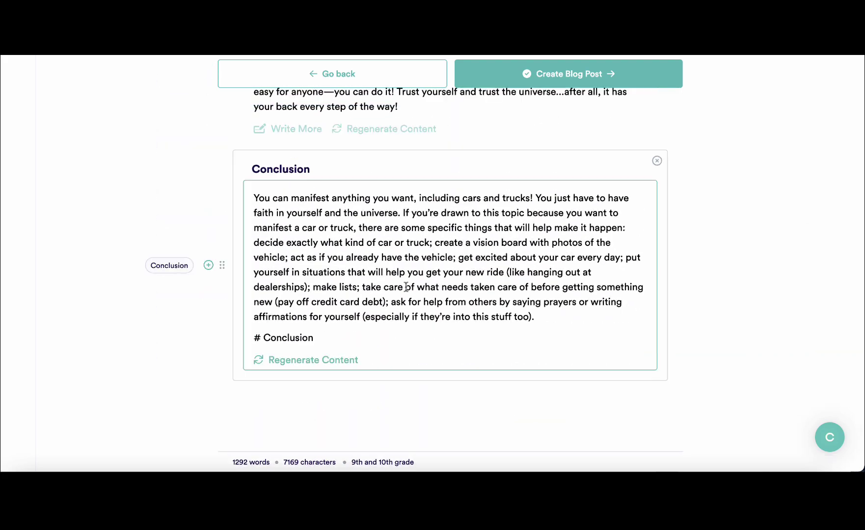
pyautogui.scroll(20, 406, 287)
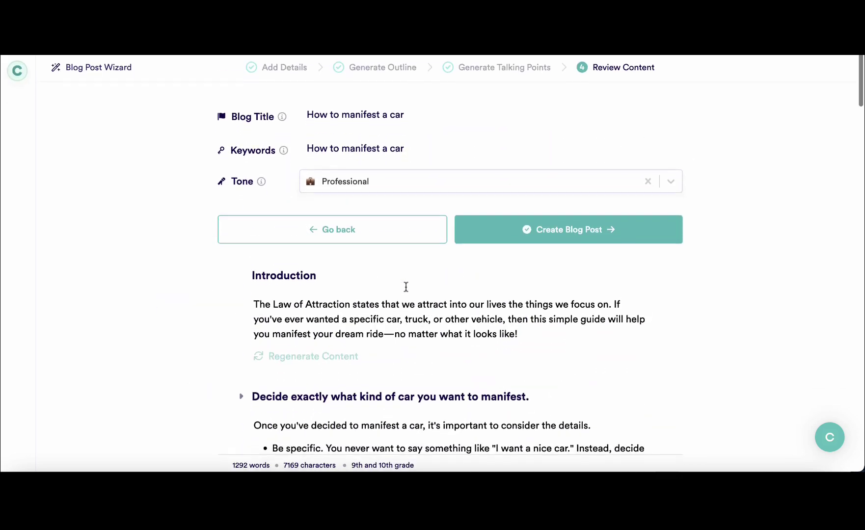
# Create the 1395-word 'How to manifest a car' blog post and select all its text
pyautogui.click(573, 231)
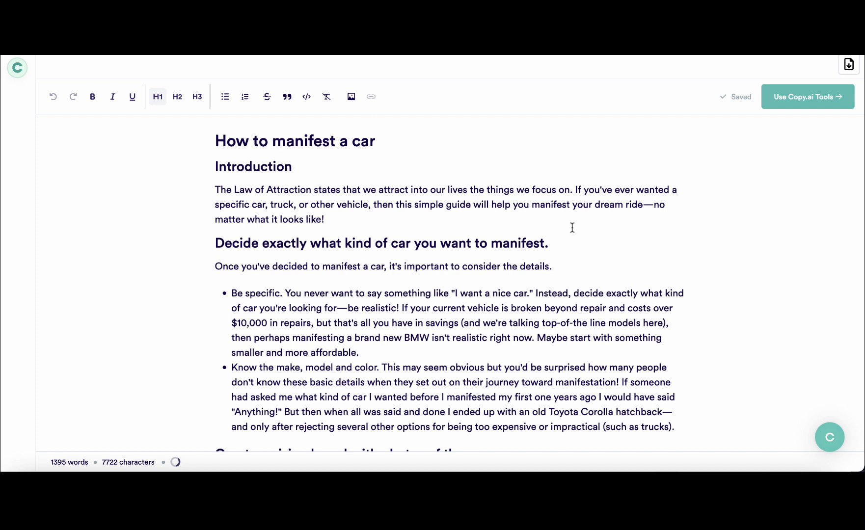
pyautogui.click(394, 228)
pyautogui.hotkey('ctrl', 'a')
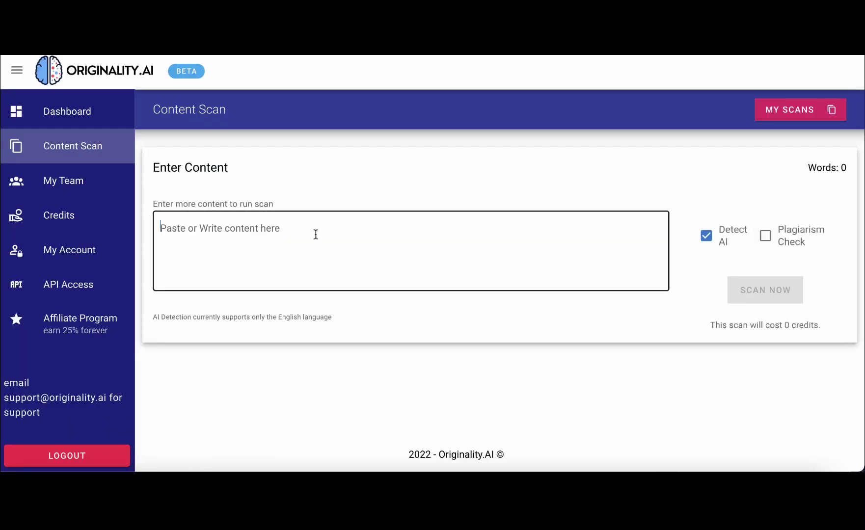
# Paste the article into Content Scan, delete the trailing '# Conclusion' line, and scan it for AI
pyautogui.click(316, 234)
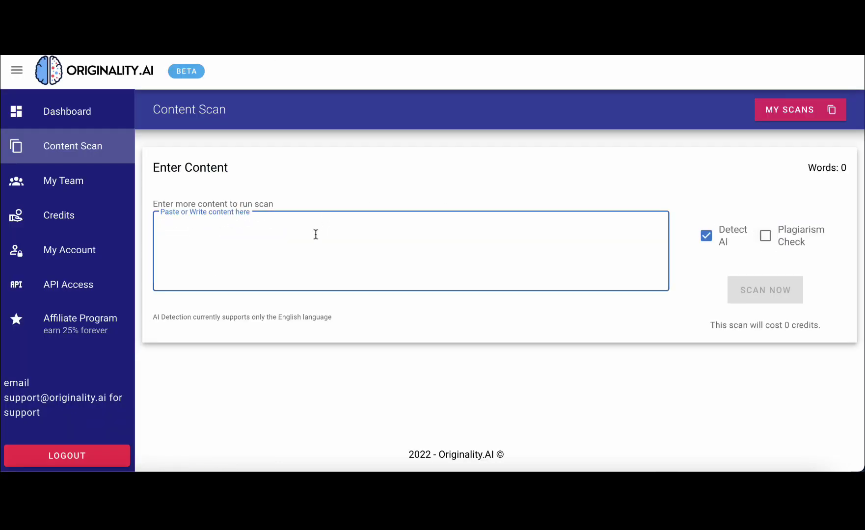
pyautogui.hotkey('ctrl', 'v')
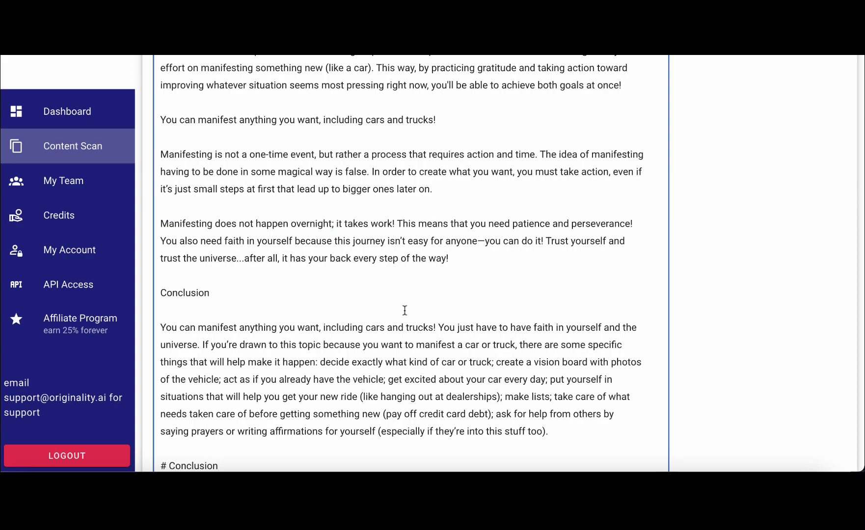
pyautogui.moveTo(245, 465); pyautogui.dragTo(137, 467)
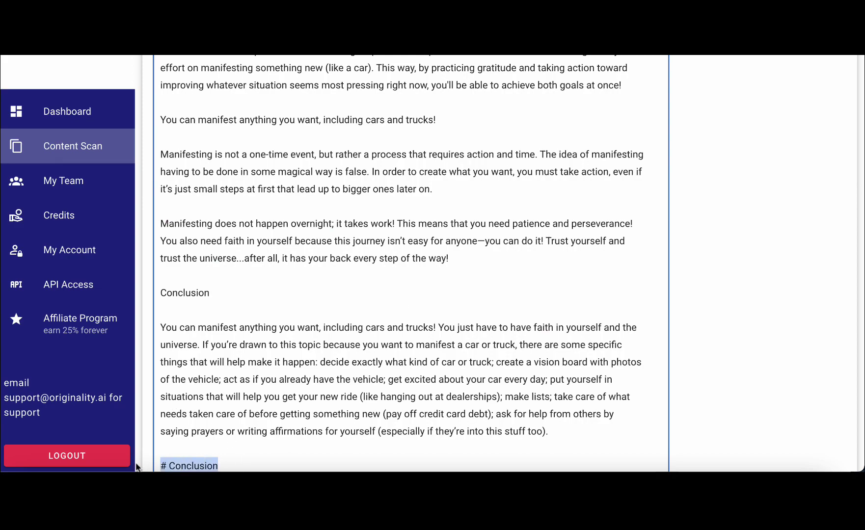
pyautogui.press('BackSpace')
pyautogui.scroll(20, 369, 340)
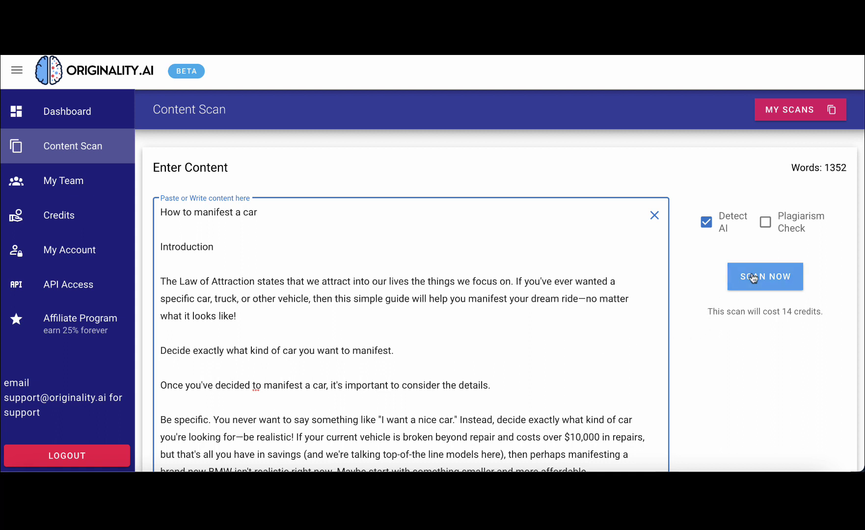
pyautogui.click(753, 278)
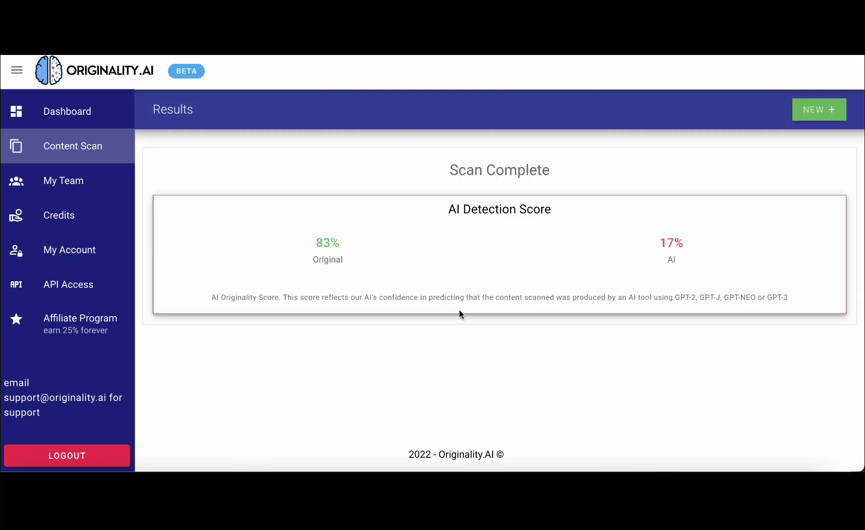